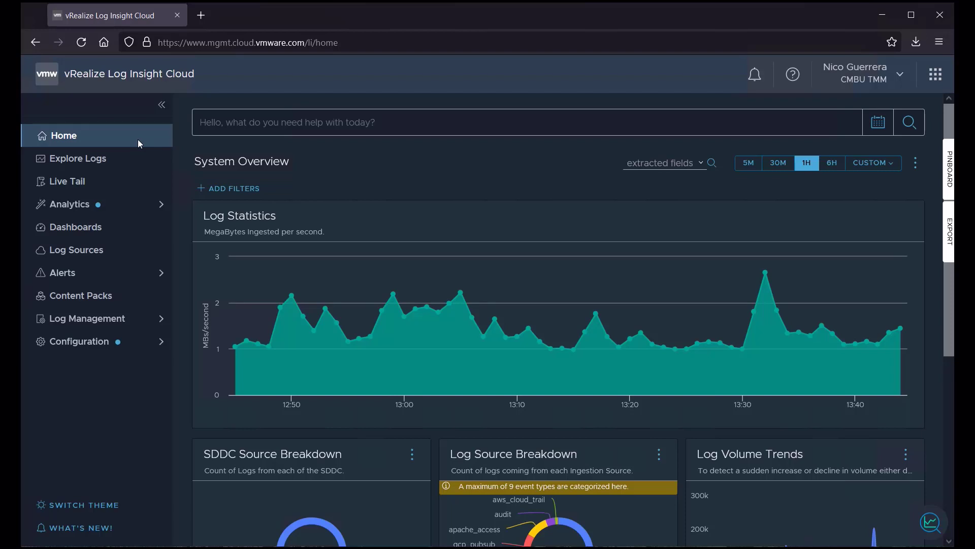
# Step: Create a new dashboard named "Storage Issues"
pyautogui.click(75, 226)
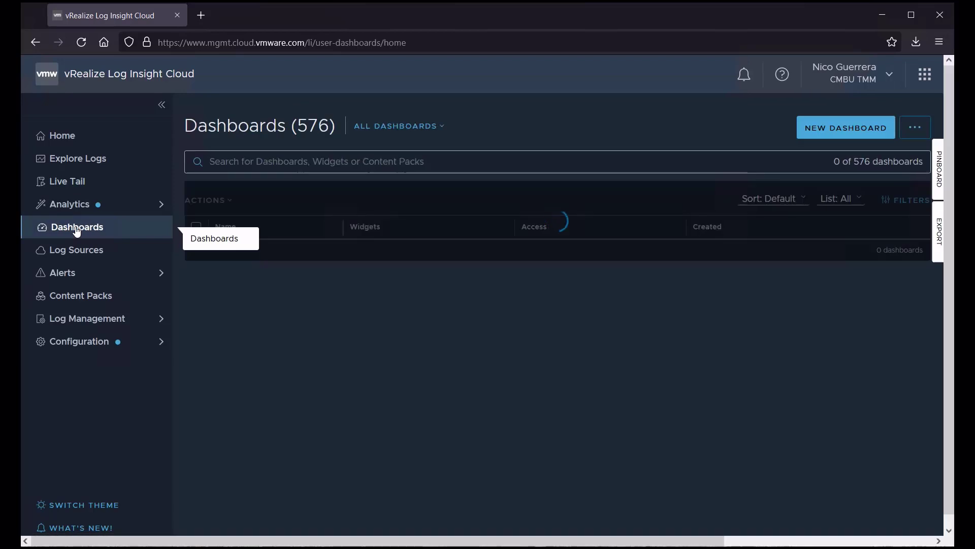
pyautogui.click(842, 130)
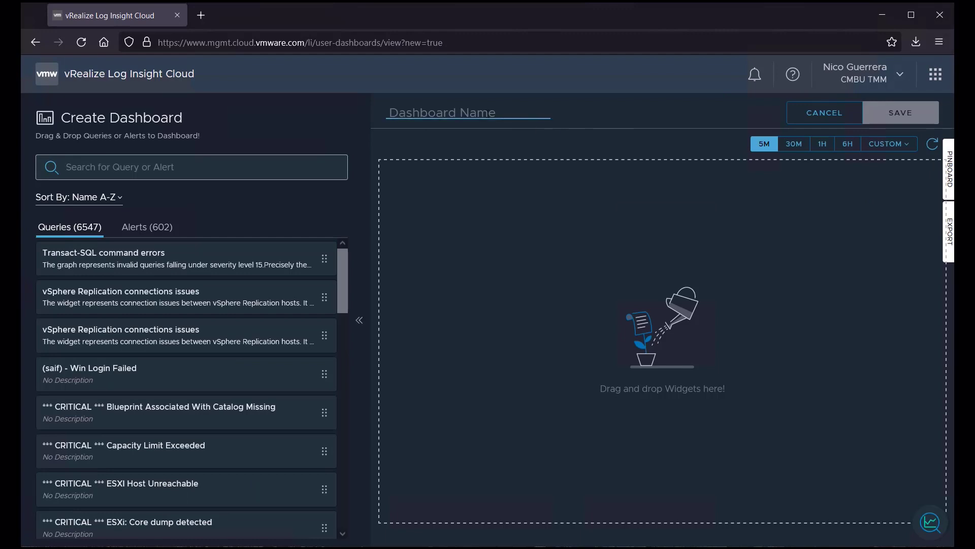
pyautogui.write('Storage ')
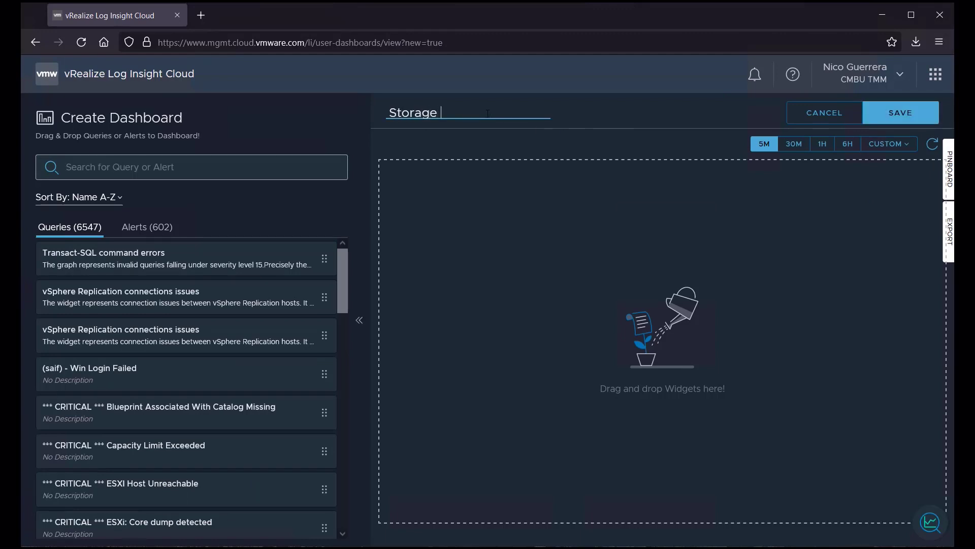
pyautogui.write('Issues')
# Step: Search the queries for "smart error" and add "SMART Errors on sc2-hs20b1610" as a widget on the dashboard canvas
pyautogui.click(114, 172)
pyautogui.write('smart error')
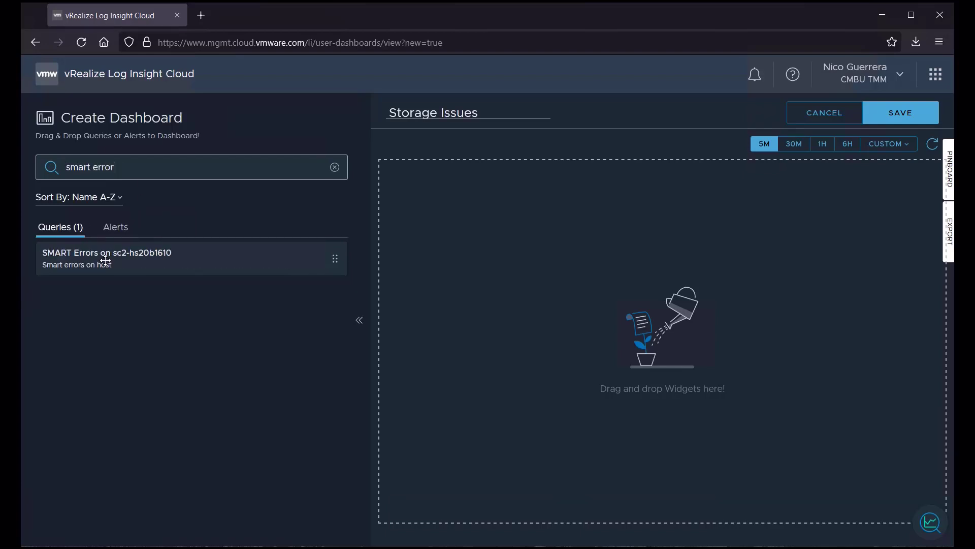
pyautogui.moveTo(105, 259); pyautogui.dragTo(420, 219)
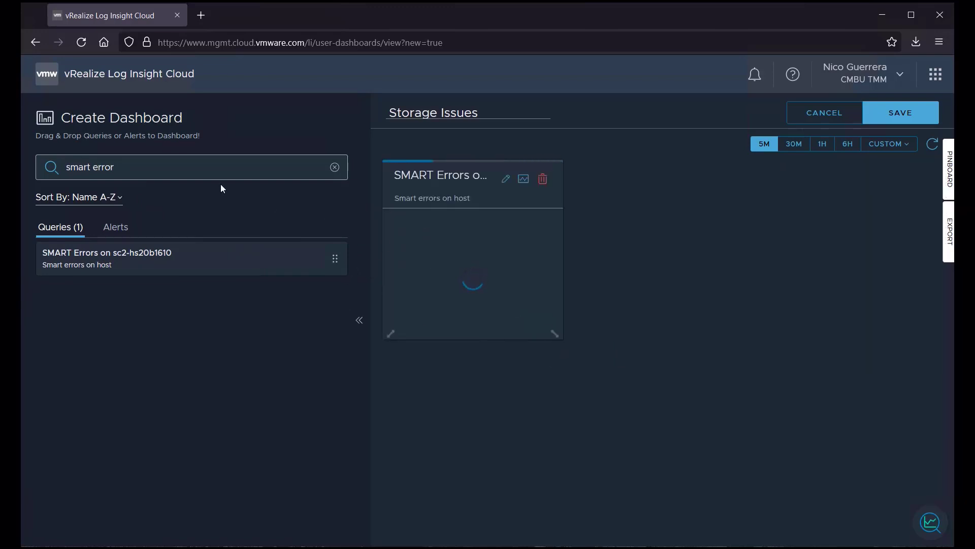
# Step: Search the queries for "sense" and add "Storage SENSE Codes" as a widget beside the SMART Errors widget
pyautogui.tripleClick(122, 173)
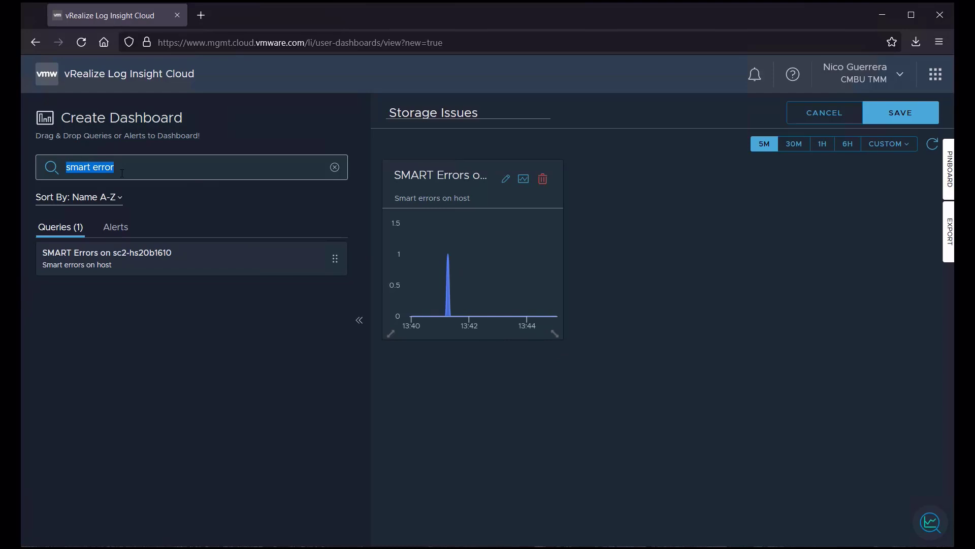
pyautogui.write('sense')
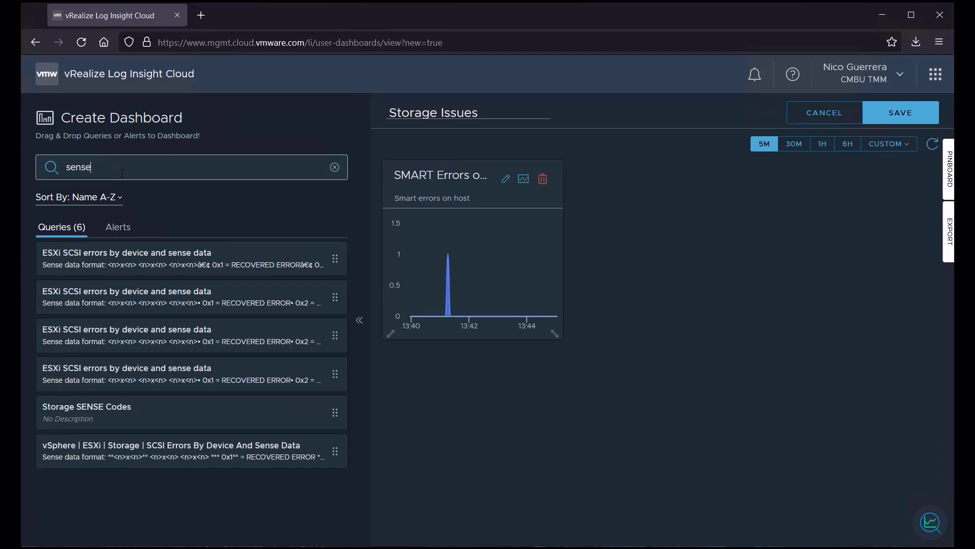
pyautogui.moveTo(131, 413); pyautogui.dragTo(591, 227)
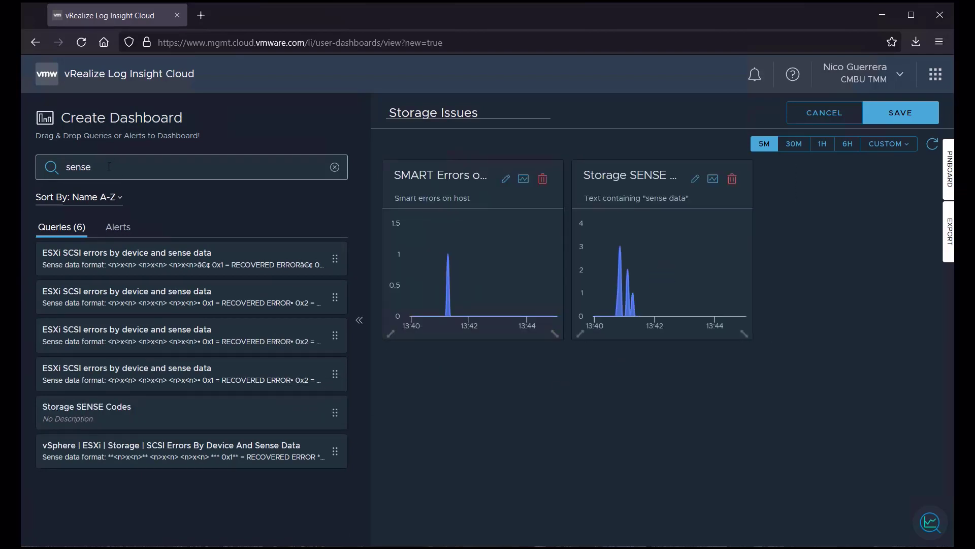
# Step: Search the queries for "vsan error" and add the first "VSAN error events over time" query to the dashboard as a widget
pyautogui.doubleClick(77, 169)
pyautogui.press('BackSpace')
pyautogui.write('vsan error')
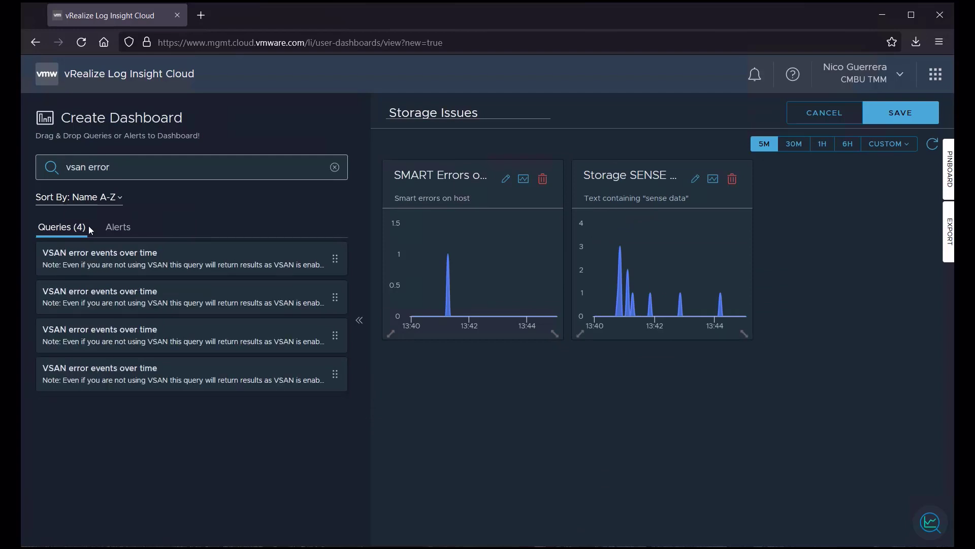
pyautogui.moveTo(102, 258); pyautogui.dragTo(450, 382)
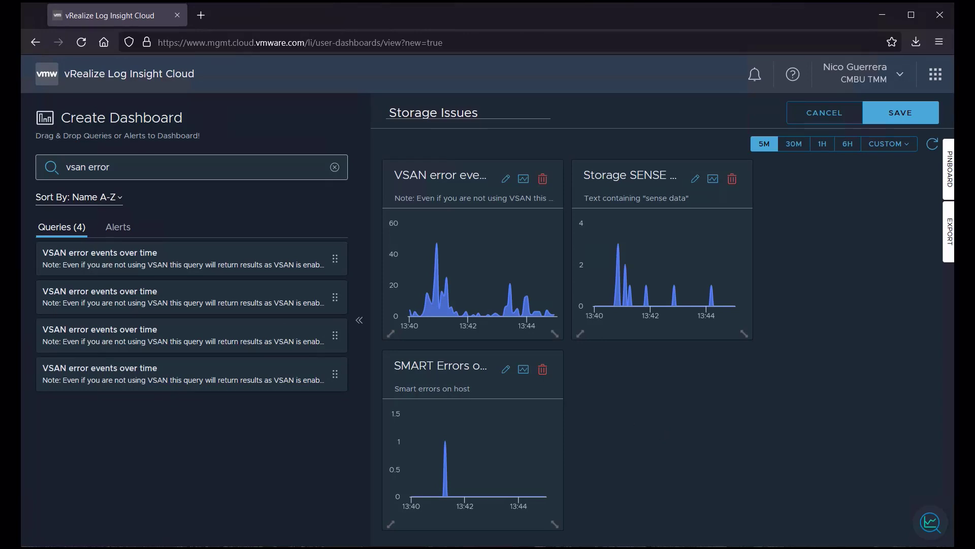
# Step: Change the VSAN error events widget to the Event Trend type and arrange it below the Storage SENSE Codes widget
pyautogui.click(523, 179)
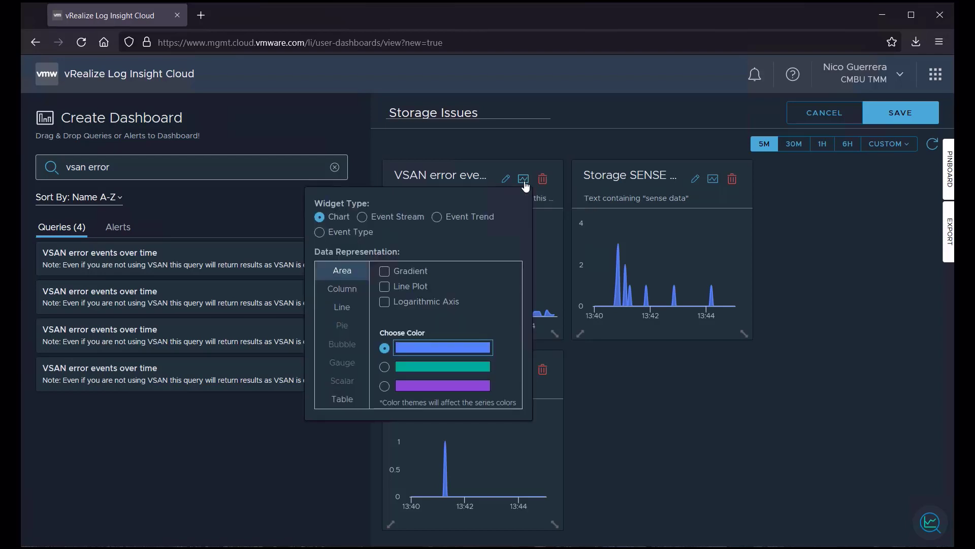
pyautogui.click(438, 219)
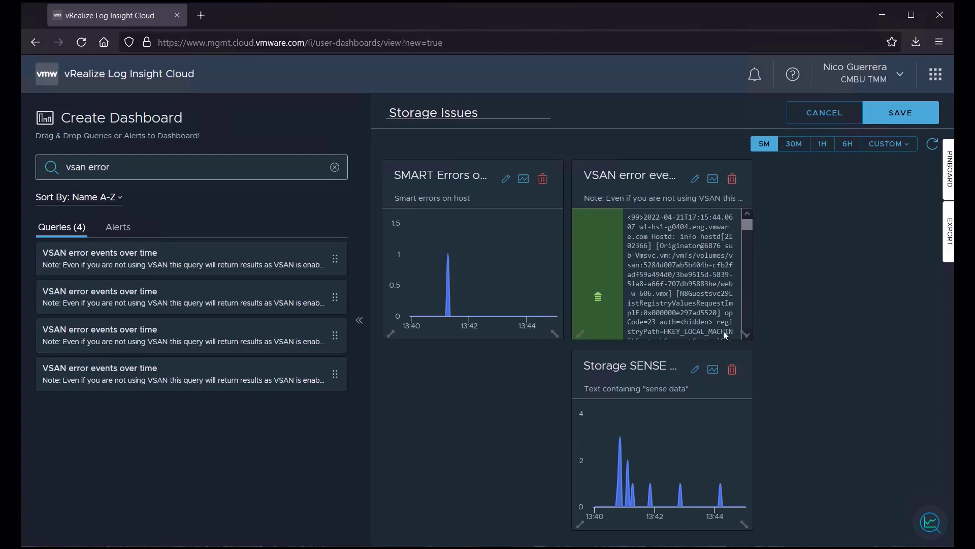
pyautogui.moveTo(647, 373); pyautogui.dragTo(637, 204)
pyautogui.scroll(-2, 677, 457)
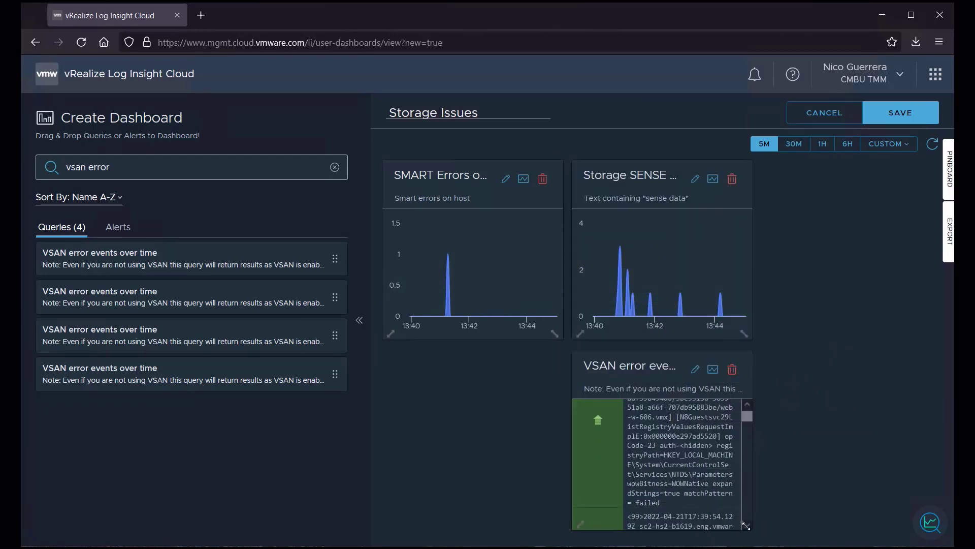
# Step: Widen the VSAN error events widget to two columns and move it so it spans beneath the SMART Errors and Storage SENSE Codes widgets
pyautogui.moveTo(749, 526); pyautogui.dragTo(898, 528)
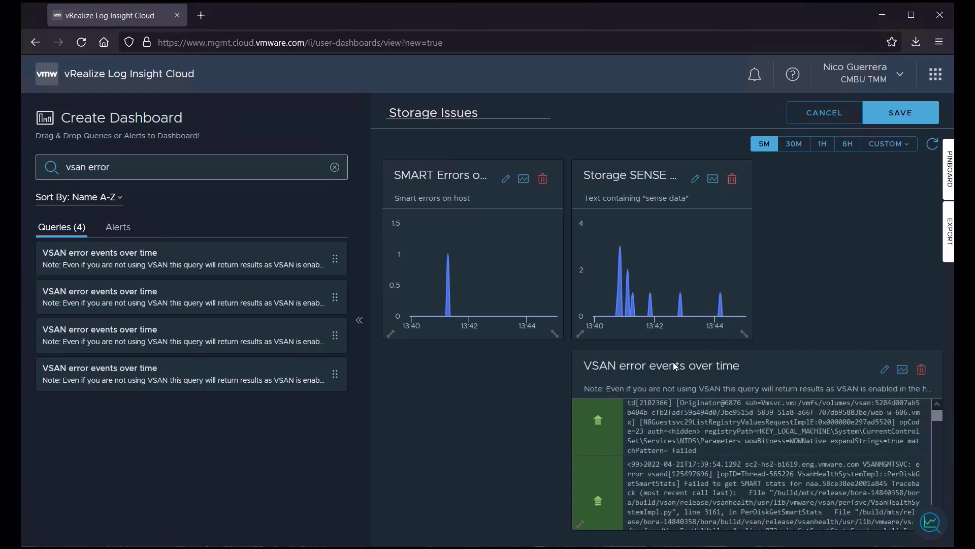
pyautogui.moveTo(673, 362); pyautogui.dragTo(488, 369)
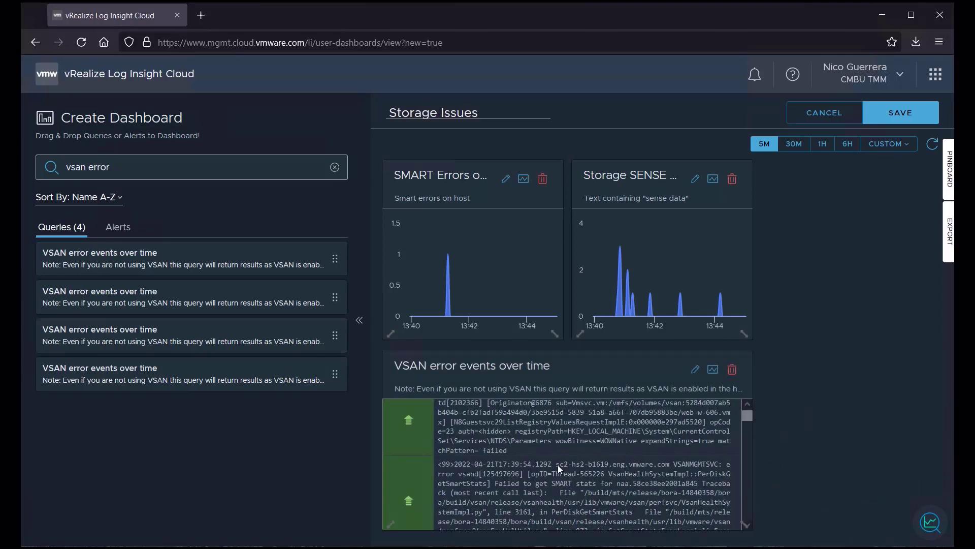
pyautogui.scroll(1, 558, 464)
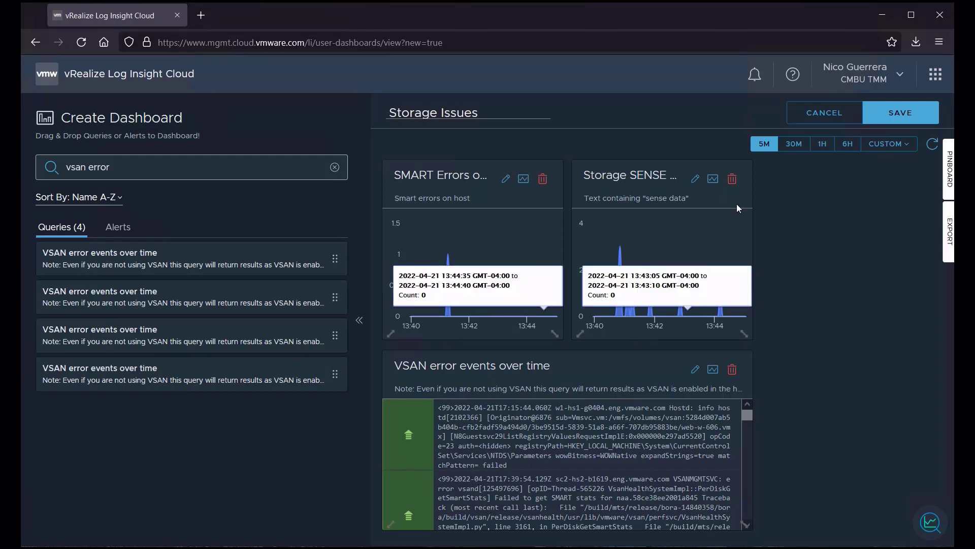
# Step: Set the dashboard's custom time range to the last 24 hours and save the dashboard
pyautogui.click(879, 148)
pyautogui.click(809, 239)
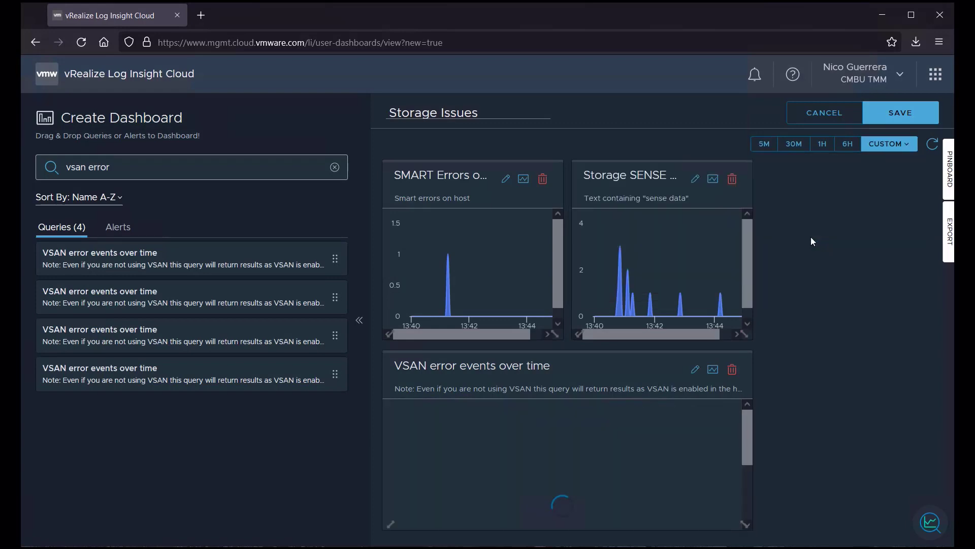
pyautogui.click(900, 112)
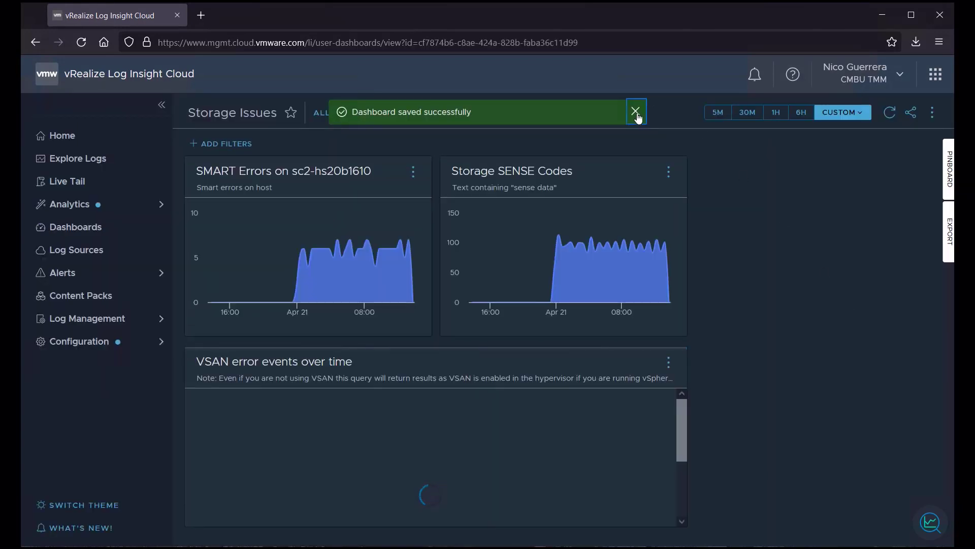
pyautogui.click(635, 108)
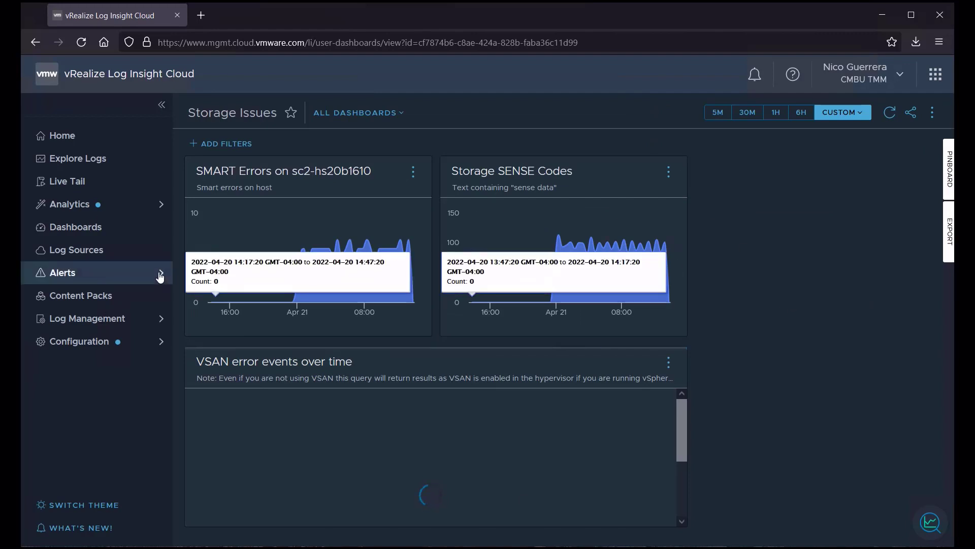
# Step: Share the Storage Issues dashboard through Access Control by giving the Demo User role "can read" access
pyautogui.click(66, 227)
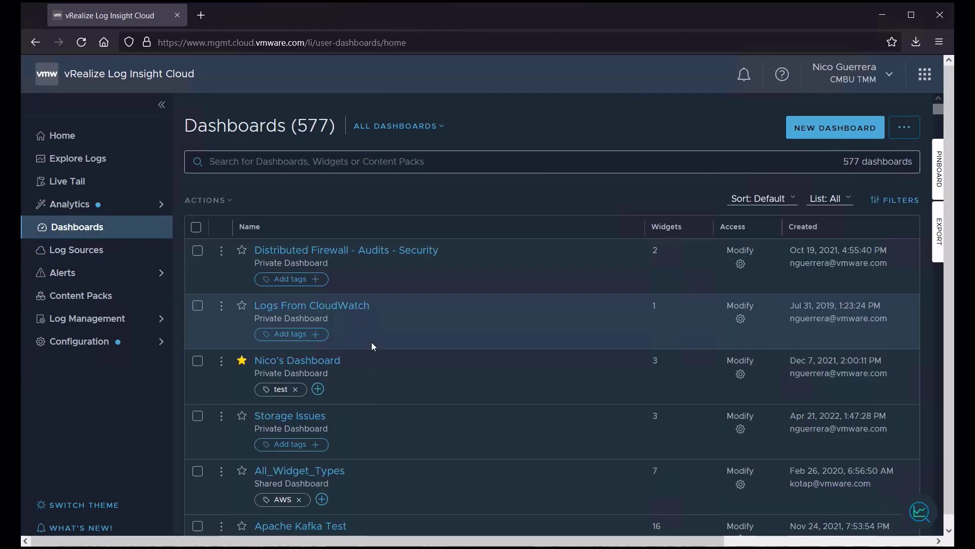
pyautogui.scroll(-2, 371, 343)
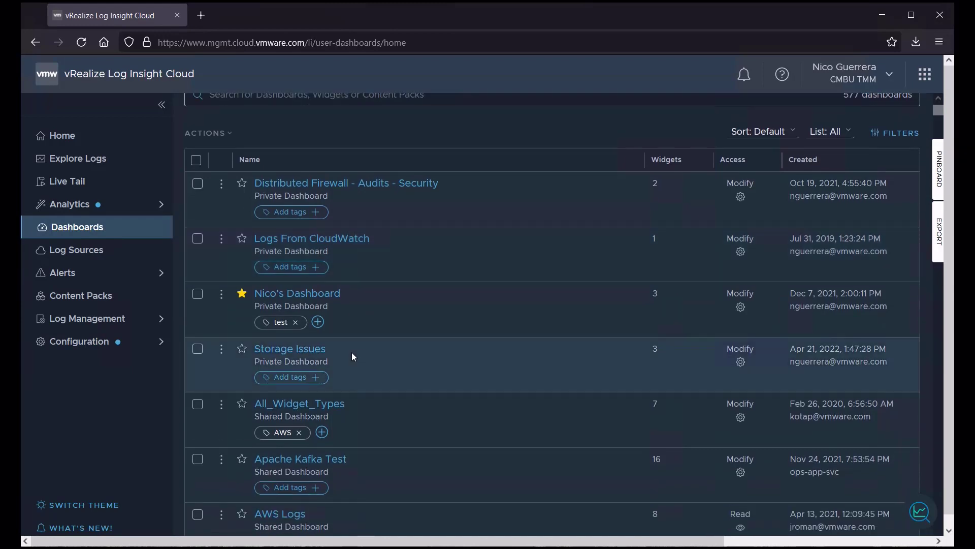
pyautogui.click(221, 349)
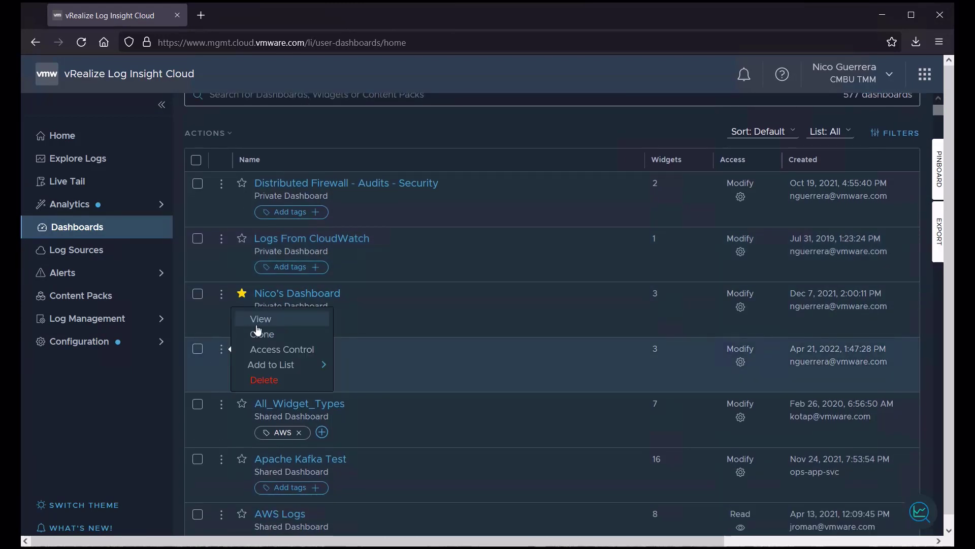
pyautogui.click(265, 351)
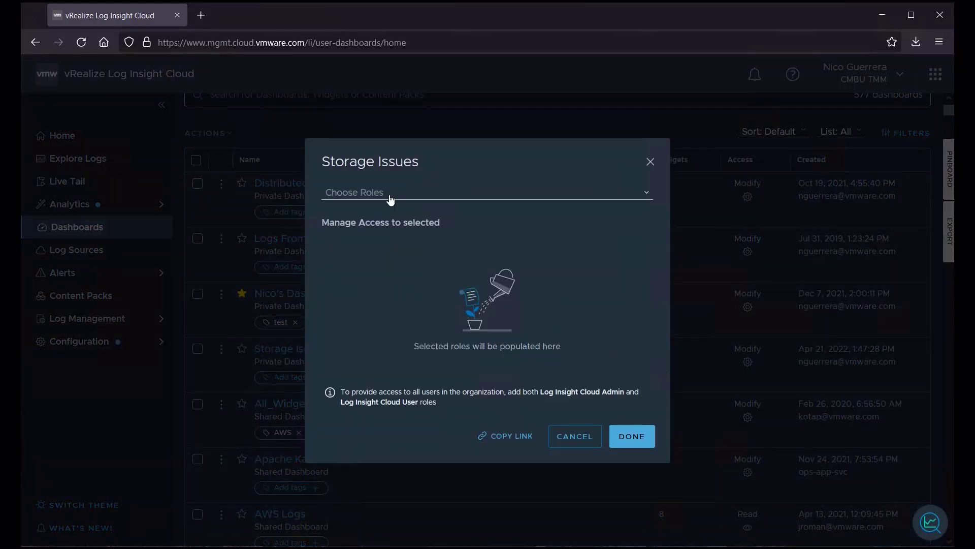
pyautogui.click(390, 196)
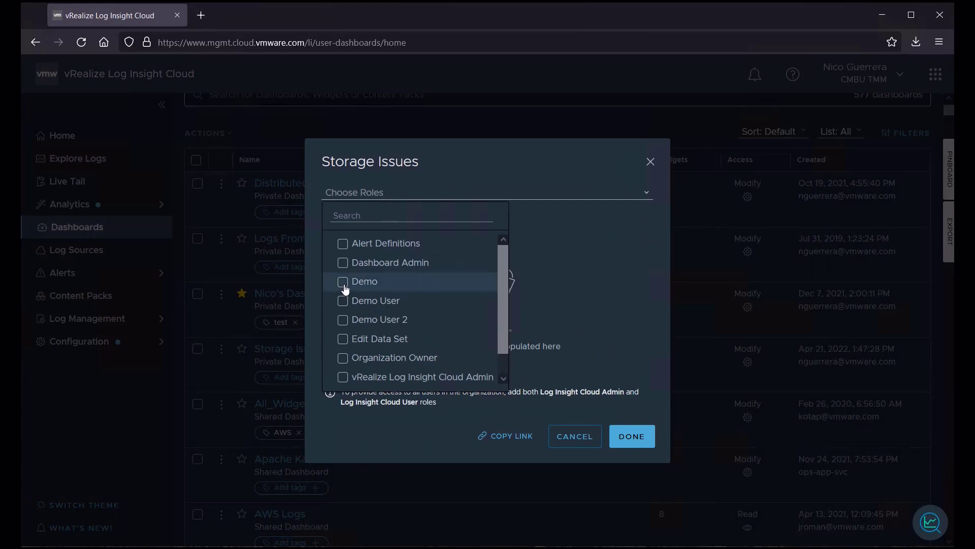
pyautogui.click(343, 302)
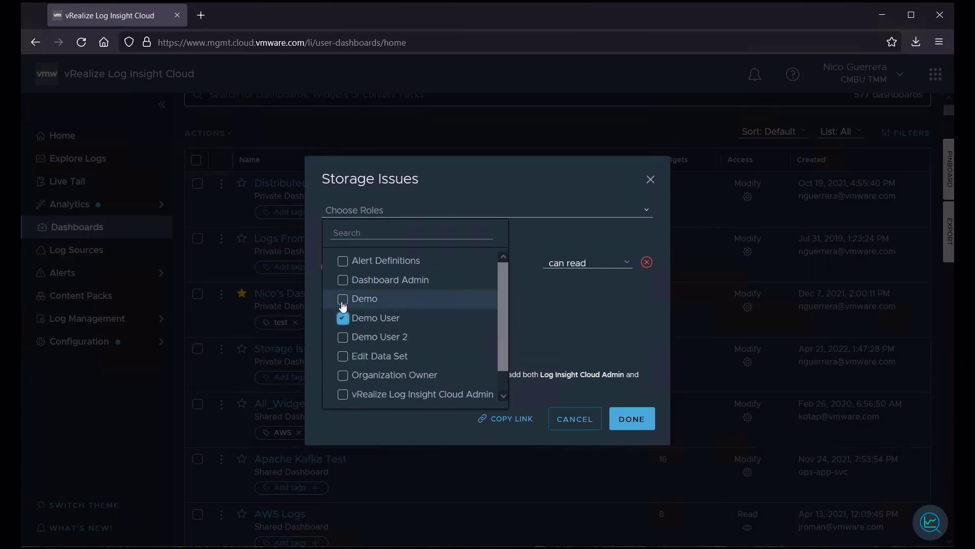
pyautogui.click(601, 264)
pyautogui.click(601, 264)
pyautogui.click(601, 264)
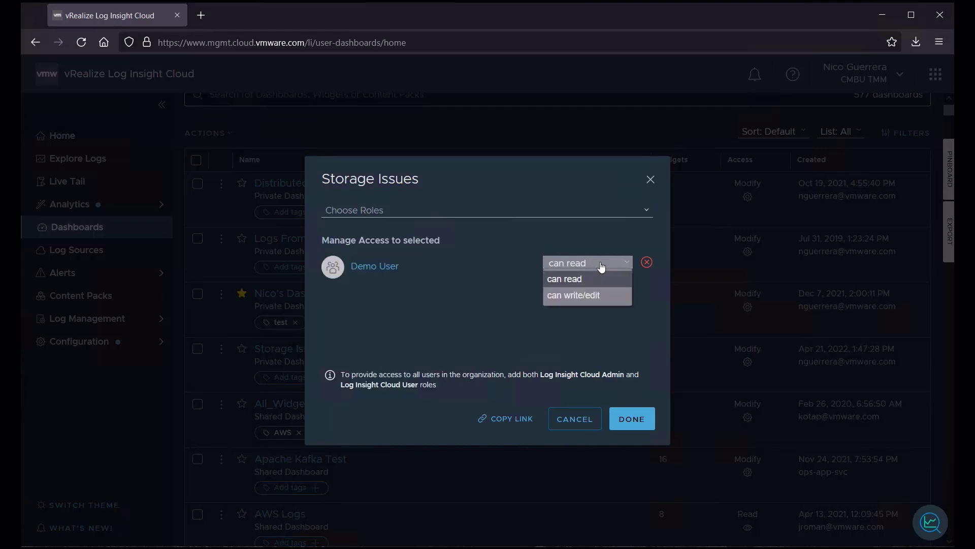
pyautogui.click(601, 264)
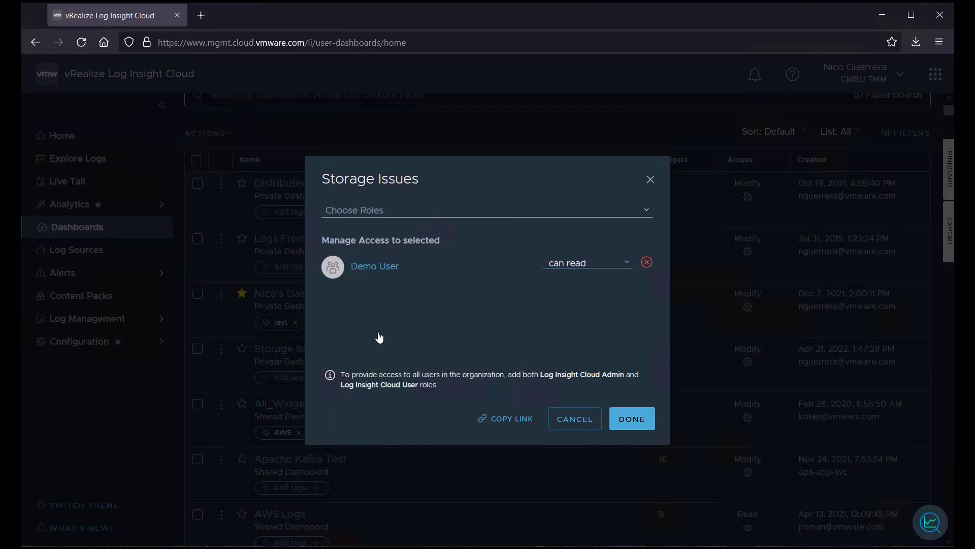
pyautogui.click(631, 419)
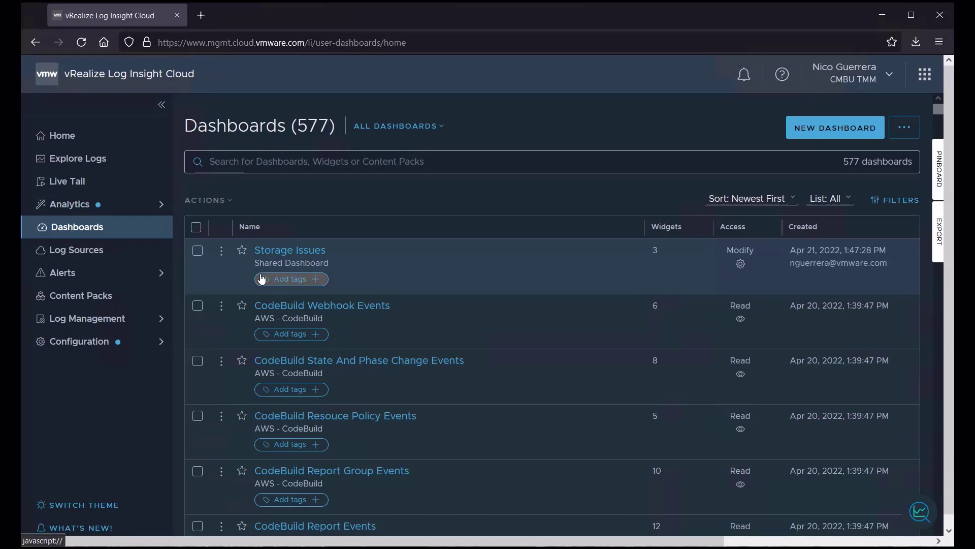
# Step: Add the existing storage_operations tag to the Storage Issues dashboard
pyautogui.click(288, 280)
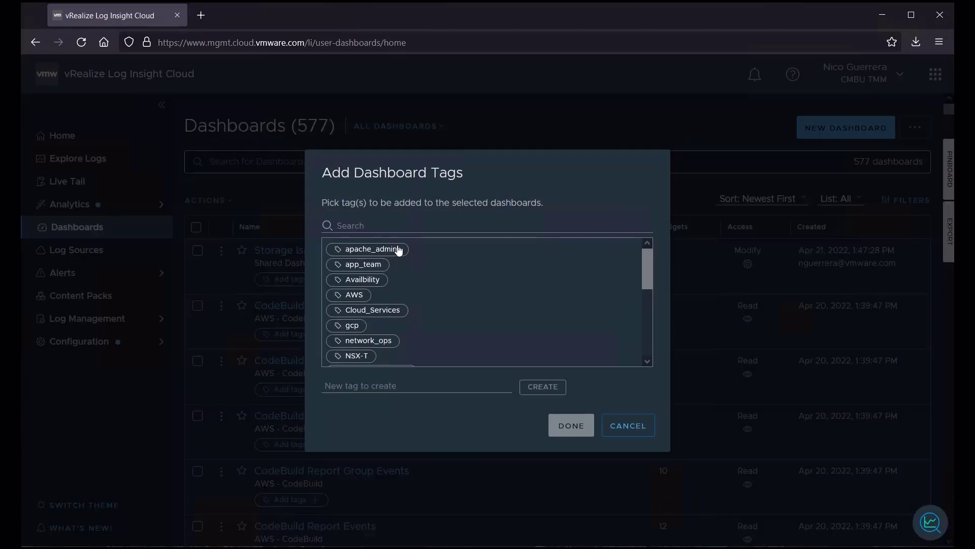
pyautogui.scroll(-2, 380, 330)
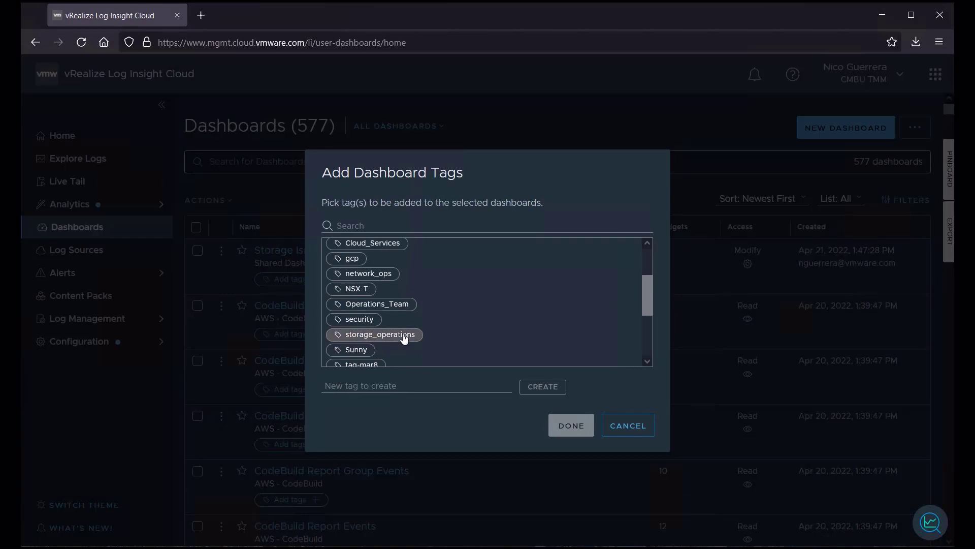
pyautogui.click(405, 337)
pyautogui.scroll(-3, 404, 337)
pyautogui.scroll(3, 403, 333)
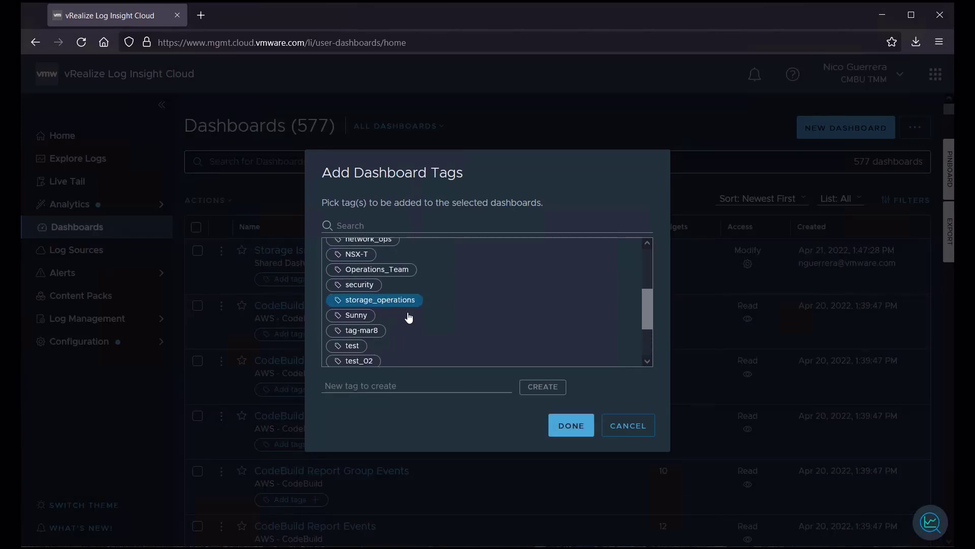
pyautogui.scroll(-3, 459, 333)
pyautogui.click(578, 418)
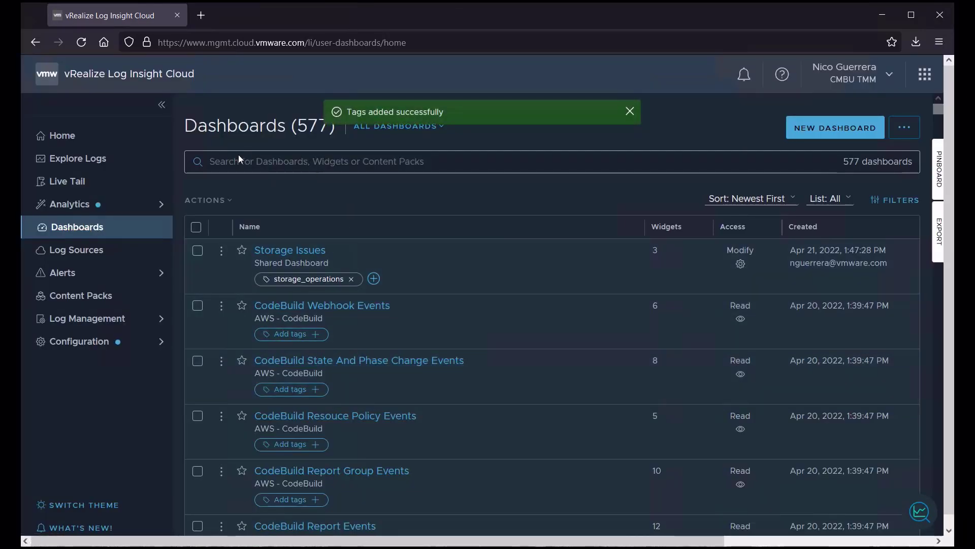
# Step: Filter the dashboards list by the storage_operations tag, finding the tag with "storage"
pyautogui.click(903, 204)
pyautogui.click(818, 335)
pyautogui.write('storage')
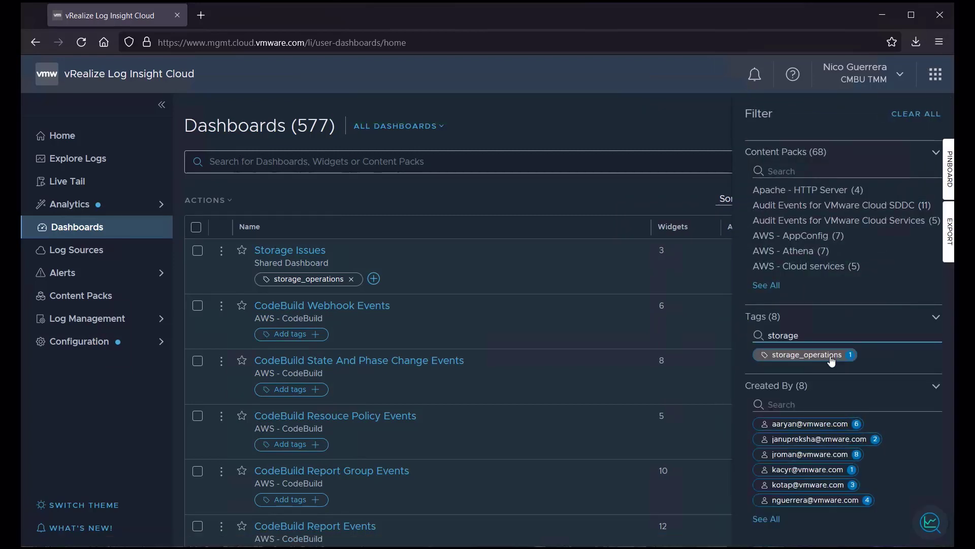
pyautogui.click(829, 356)
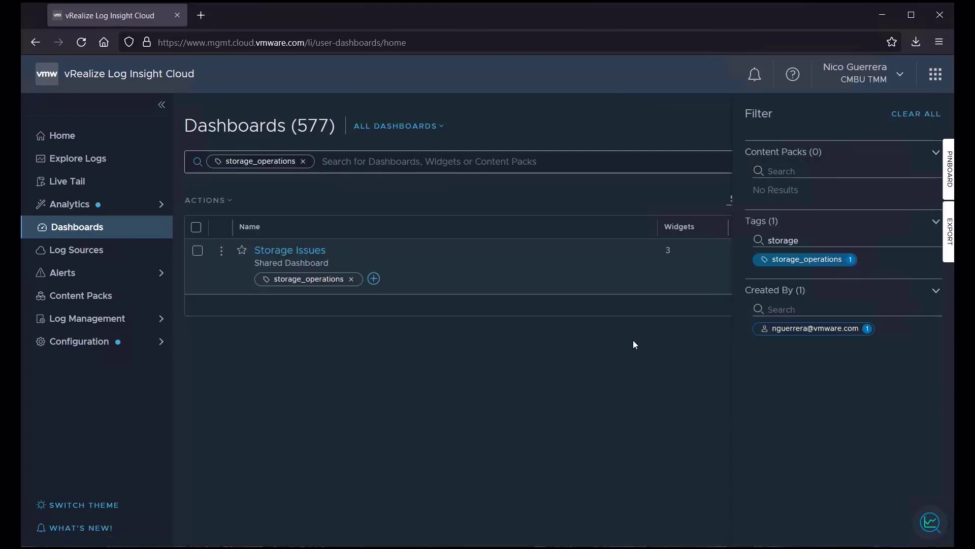
pyautogui.click(673, 358)
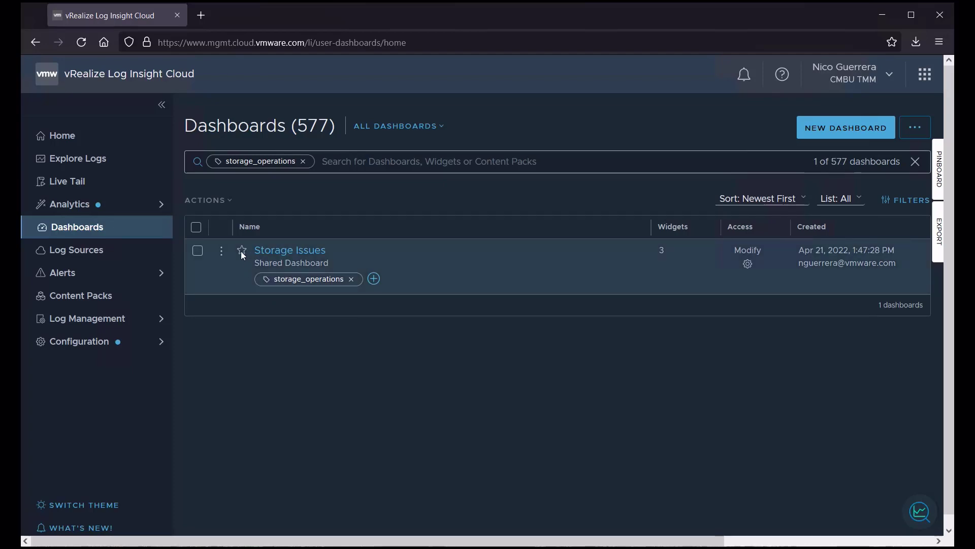
# Step: Add the Storage Issues dashboard to the Favorites list
pyautogui.click(222, 254)
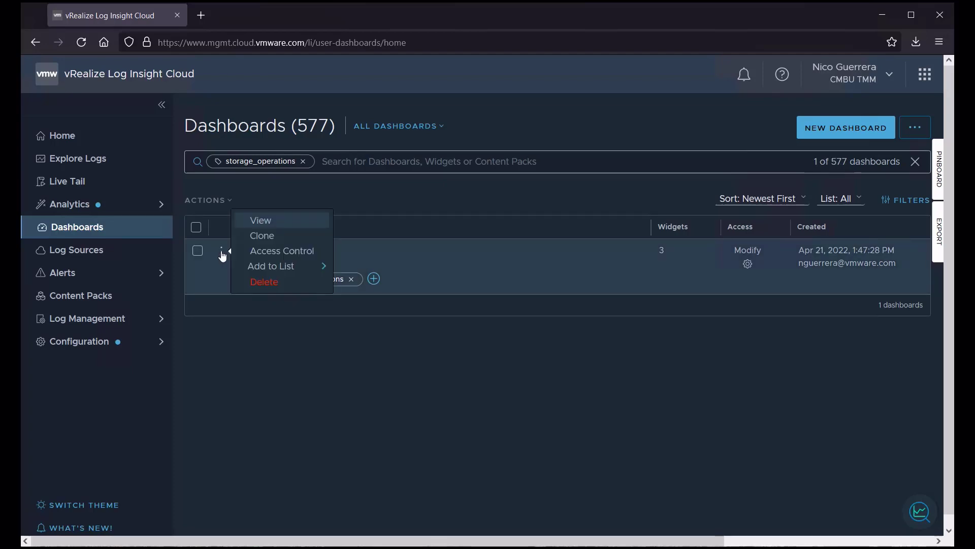
pyautogui.click(272, 270)
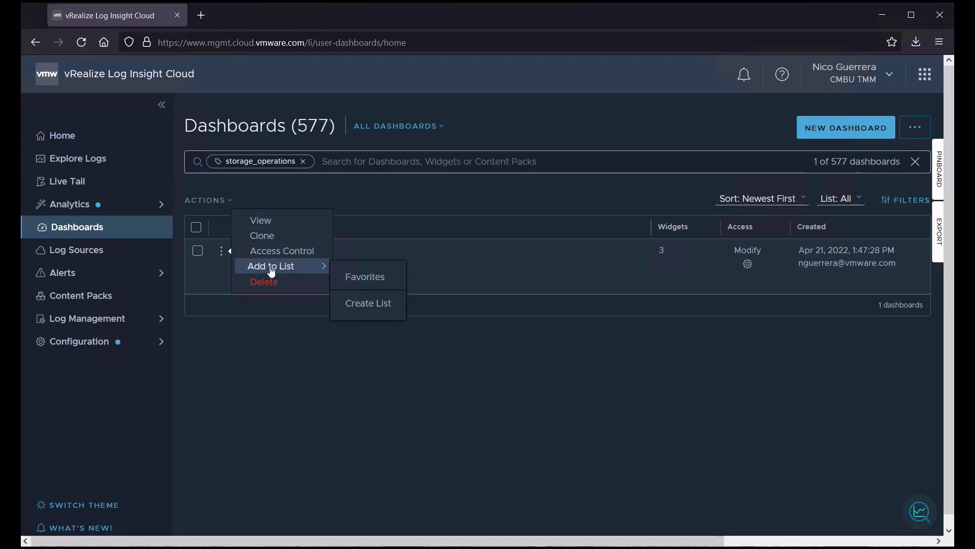
pyautogui.click(354, 279)
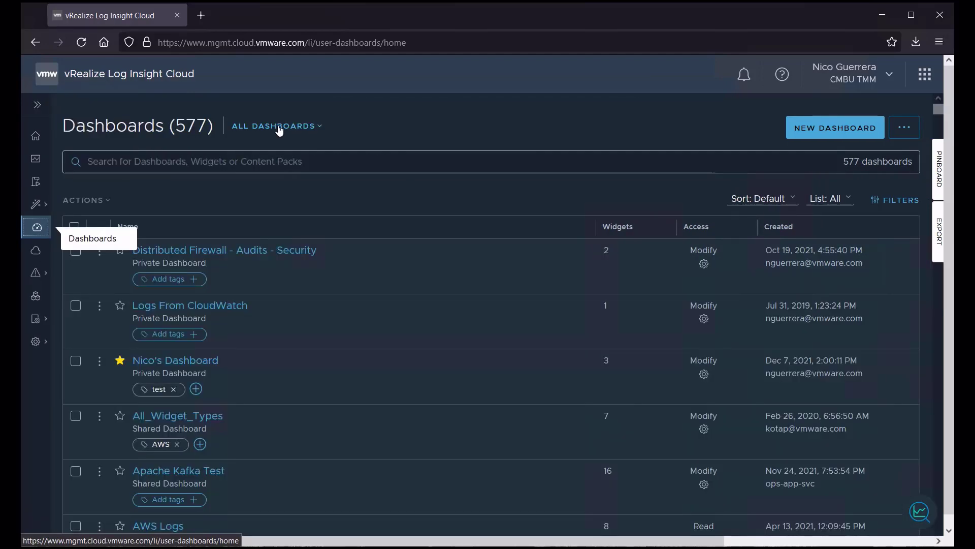
# Step: Open the Storage Issues dashboard from the Favorites list of all dashboards
pyautogui.click(279, 128)
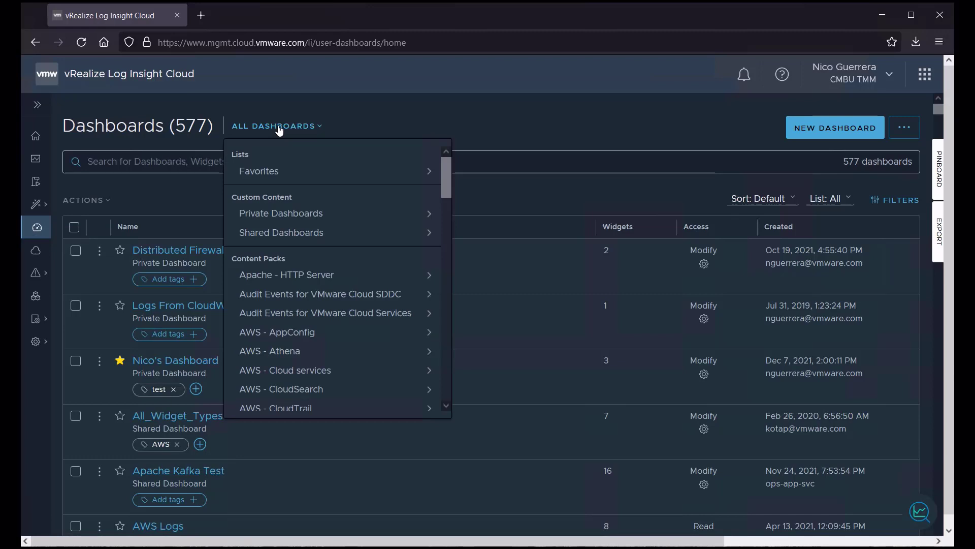
pyautogui.click(287, 174)
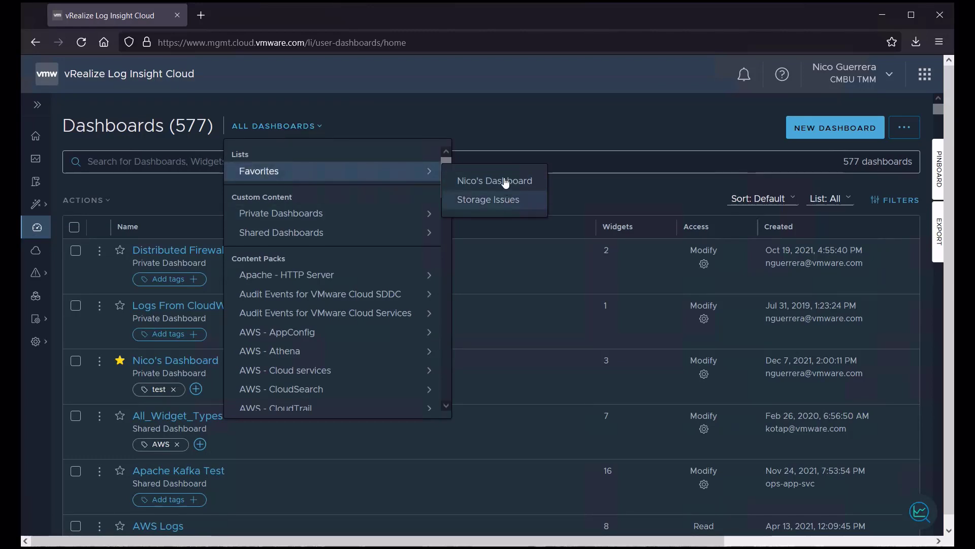
pyautogui.click(505, 206)
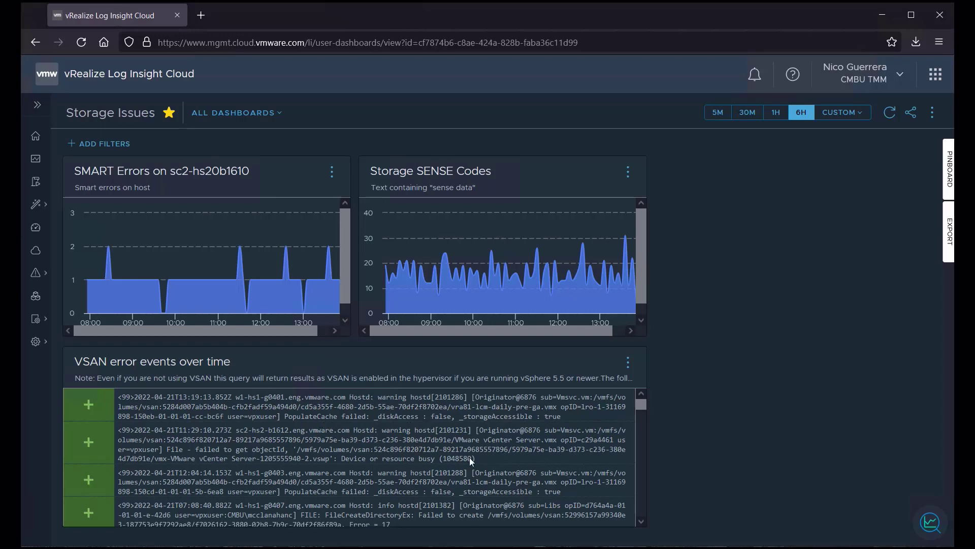
# Step: Look over the dashboard widgets and narrow the time range to about 12:35 to 12:40 on the Storage SENSE Codes chart
pyautogui.scroll(-2, 422, 462)
pyautogui.scroll(2, 423, 463)
pyautogui.moveTo(509, 259)
pyautogui.moveTo(596, 284); pyautogui.dragTo(583, 280)
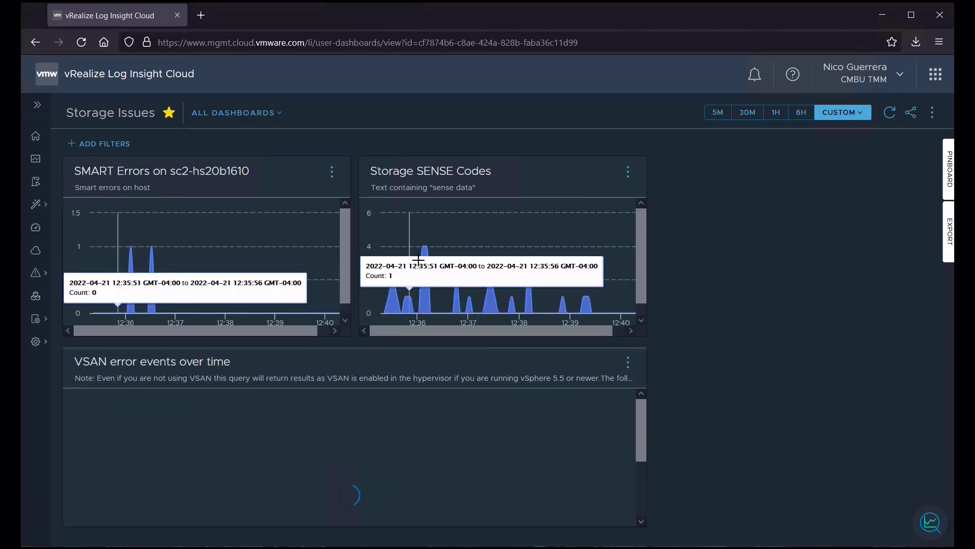
# Step: View the log query behind the Storage SENSE Codes widget and look through its event stream
pyautogui.rightClick(426, 260)
pyautogui.click(628, 171)
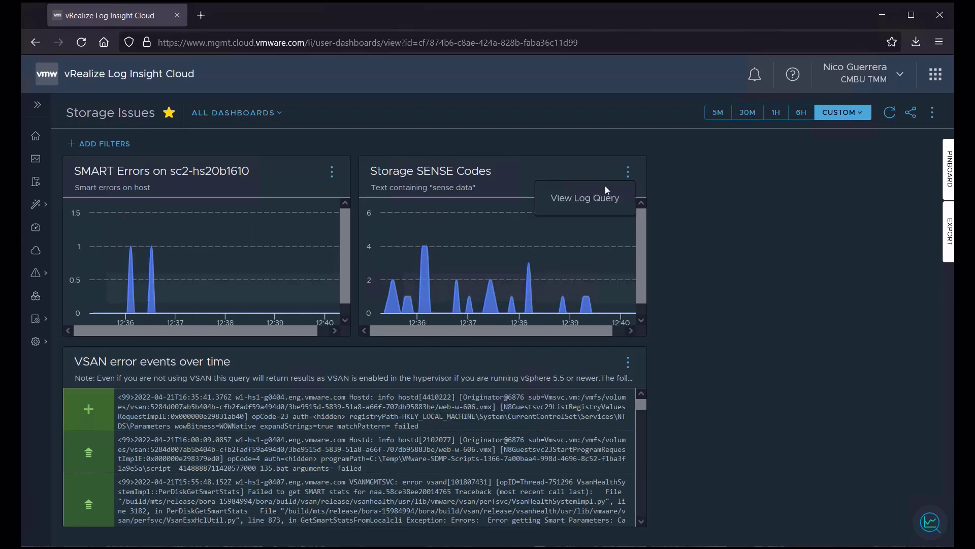
pyautogui.click(587, 202)
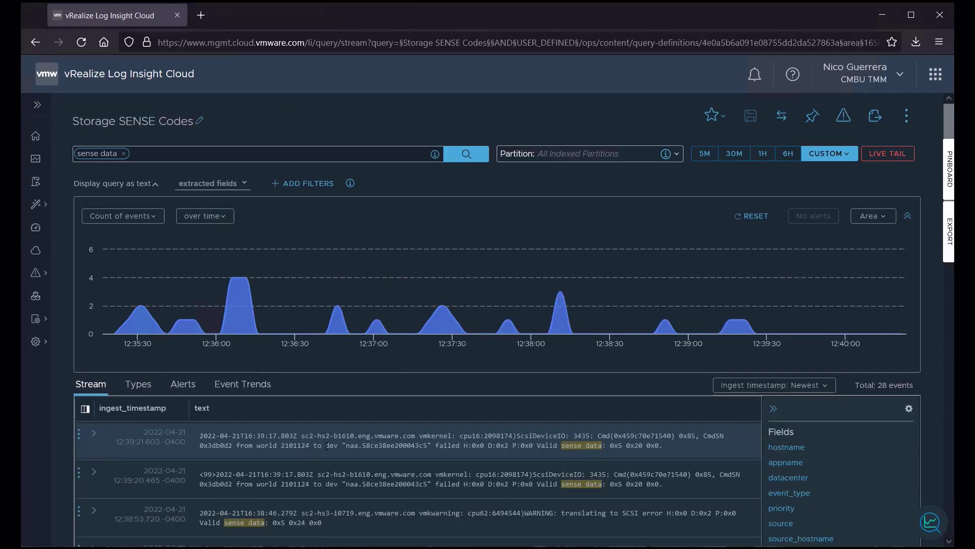
pyautogui.scroll(-5, 326, 446)
pyautogui.scroll(5, 329, 442)
pyautogui.tripleClick(547, 94)
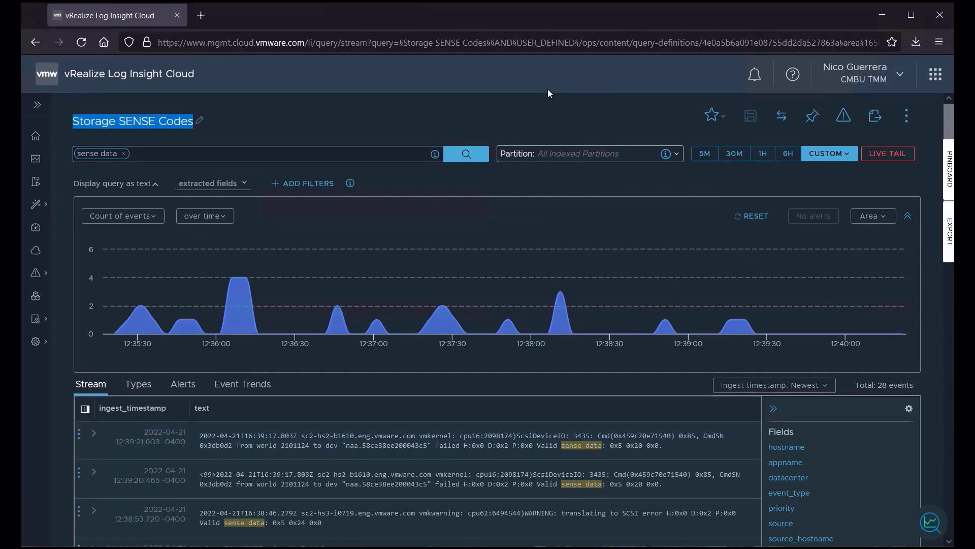
# Step: Set the Storage SENSE Codes query's time range to the latest 24 hours and examine the event chart and stream
pyautogui.click(826, 154)
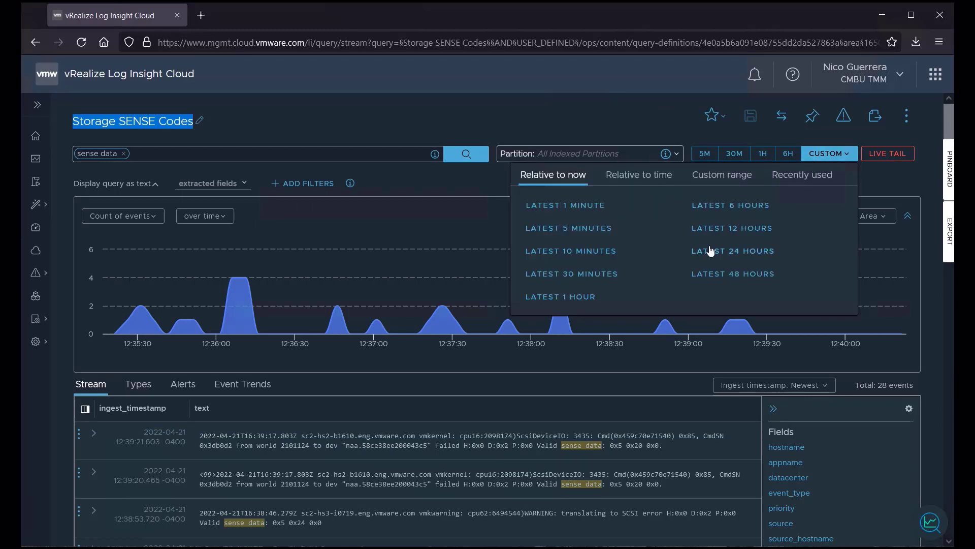
pyautogui.click(747, 250)
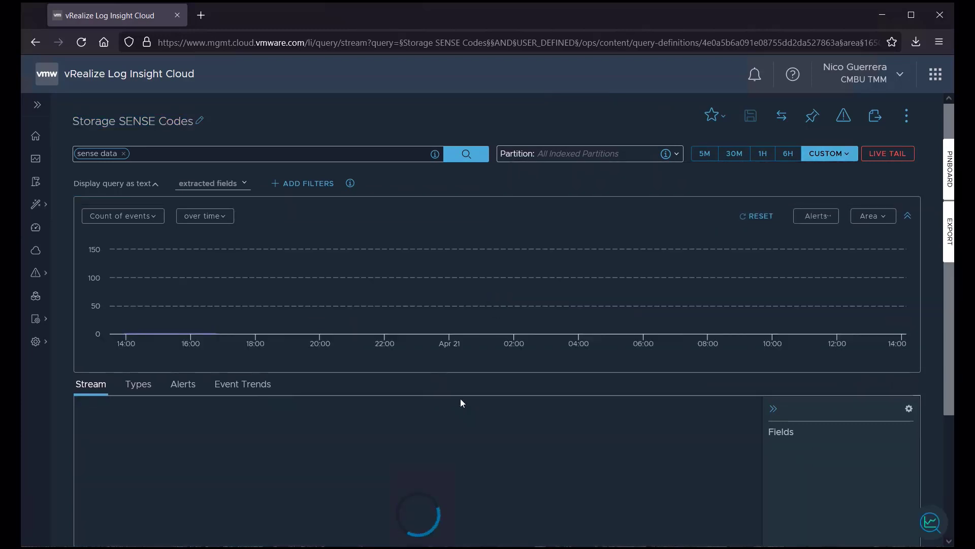
pyautogui.scroll(-1, 460, 398)
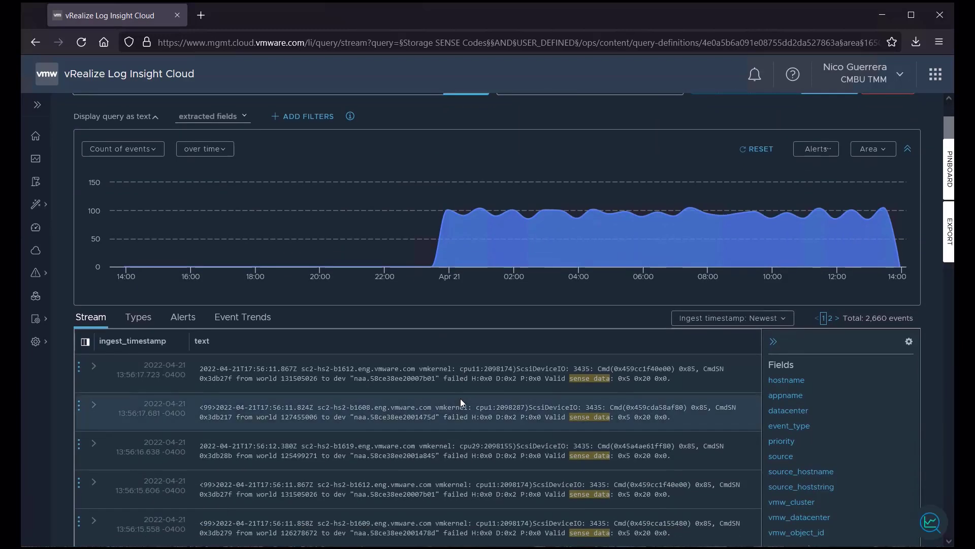
pyautogui.moveTo(433, 275)
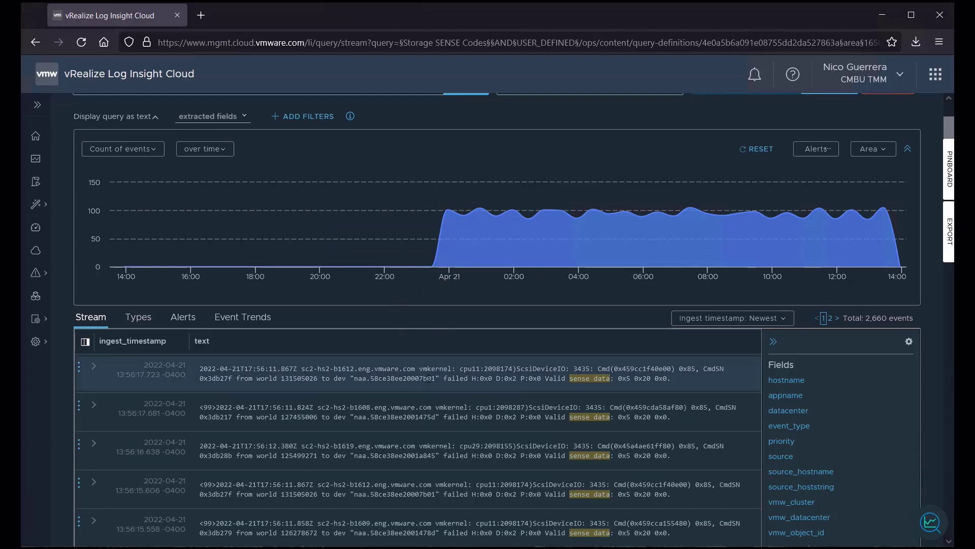
# Step: Expand the navigation and return to the Dashboards page
pyautogui.click(37, 106)
pyautogui.click(69, 230)
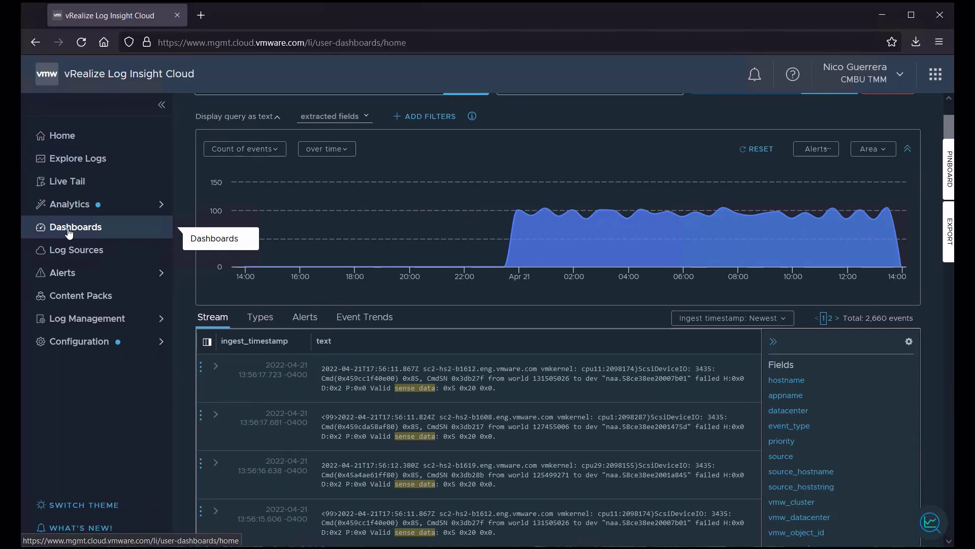